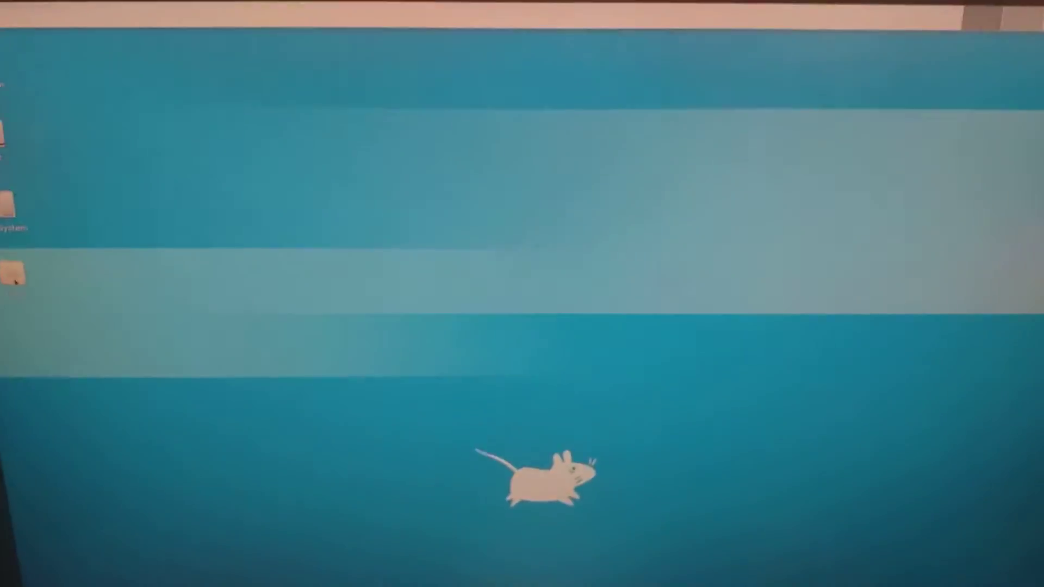
Open the home folder in Thunar, then show nearby Wi-Fi networks from the network tray icon
double_click(181, 211)
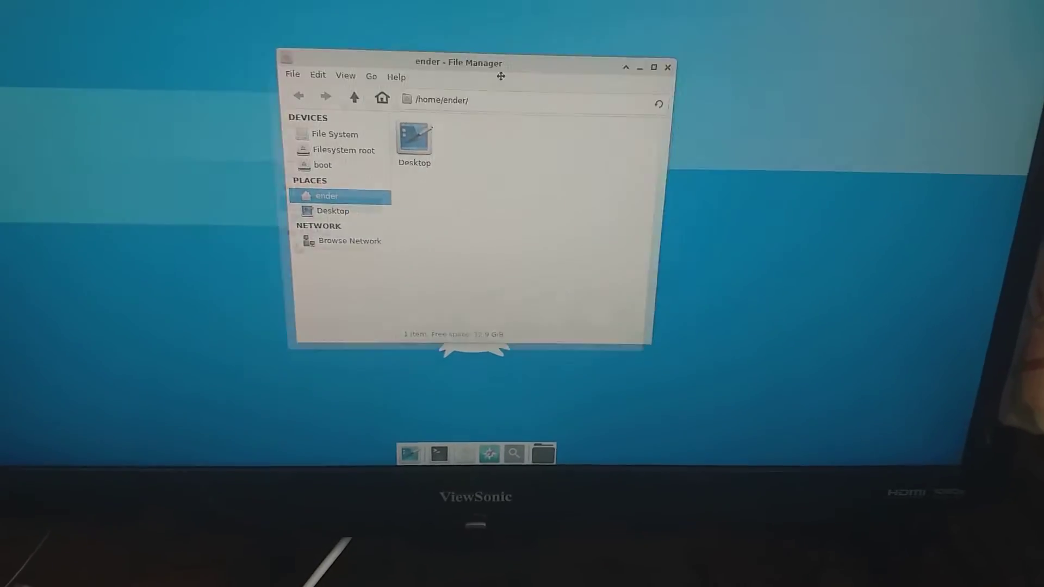
drag(509, 54, 561, 86)
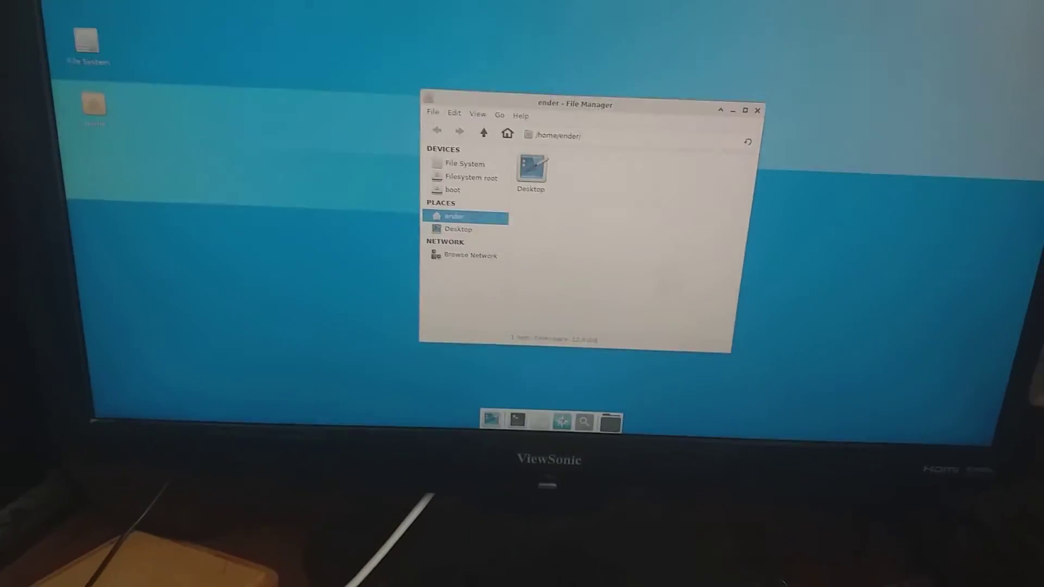
key(super)
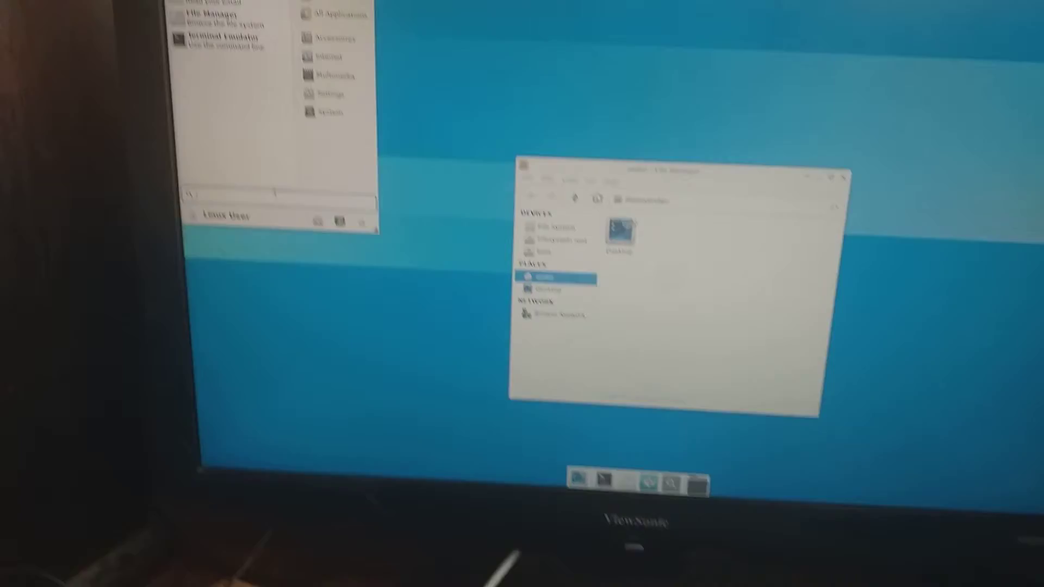
click(247, 163)
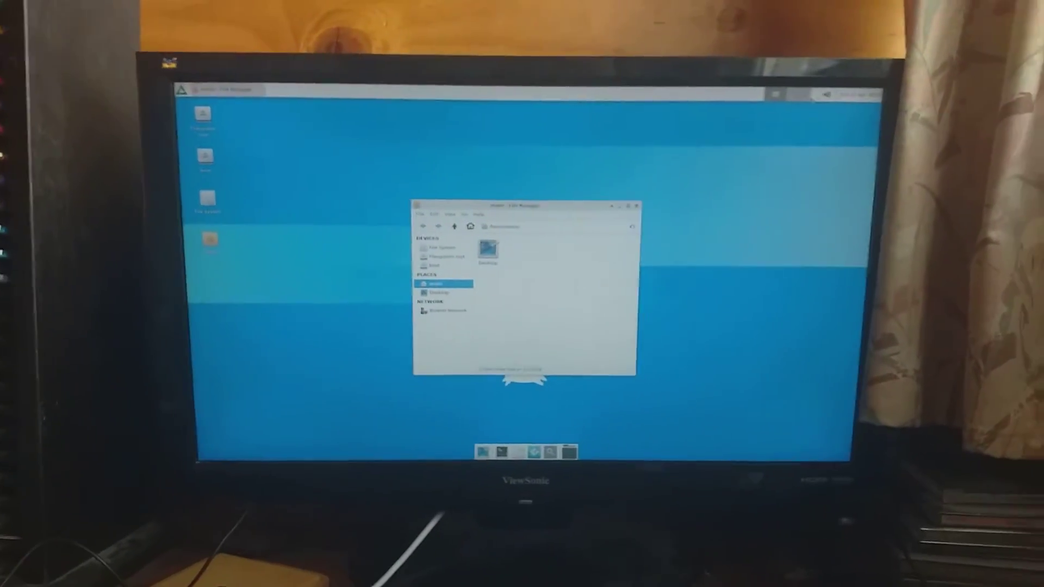
click(806, 114)
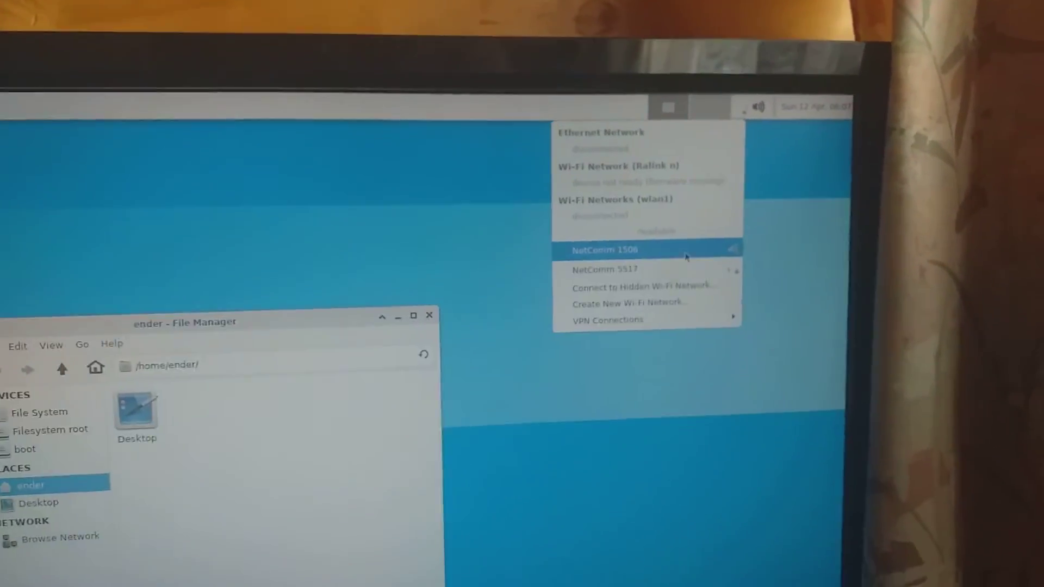
Connect to the NetComm 1508 Wi-Fi network, quit Thunar, and start Firefox
click(701, 281)
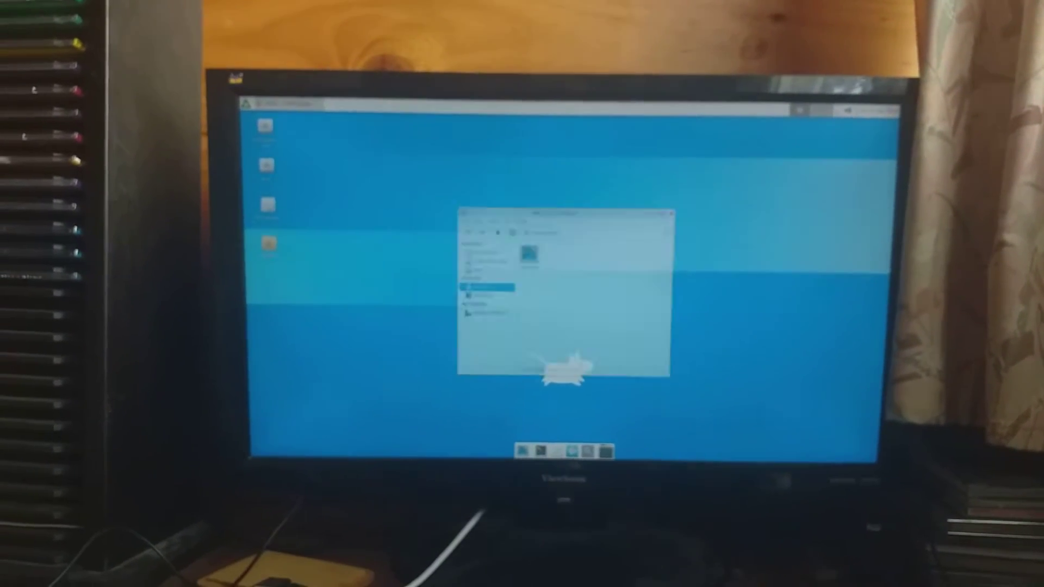
key(ctrl+q)
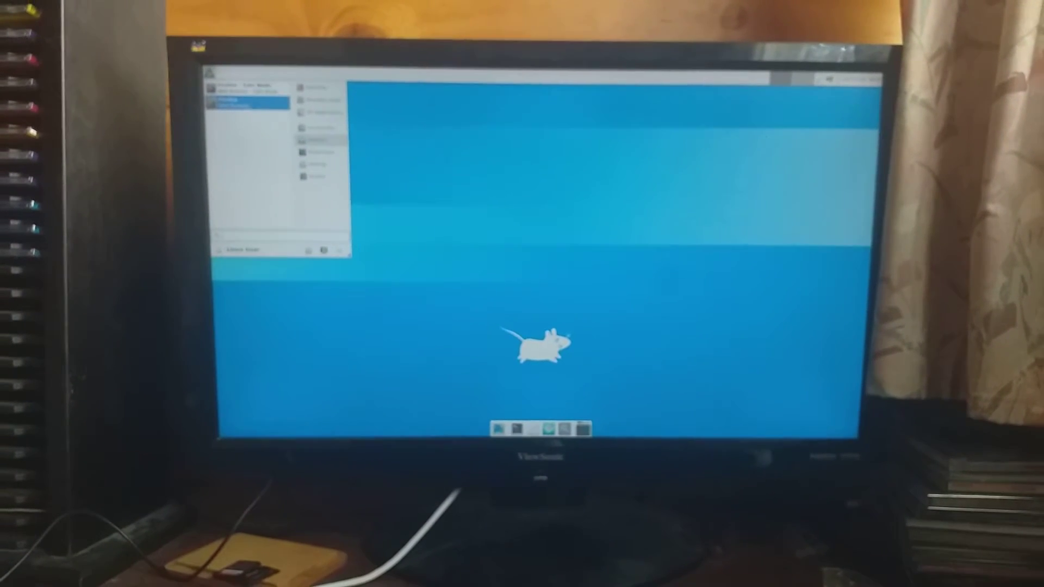
key(Escape)
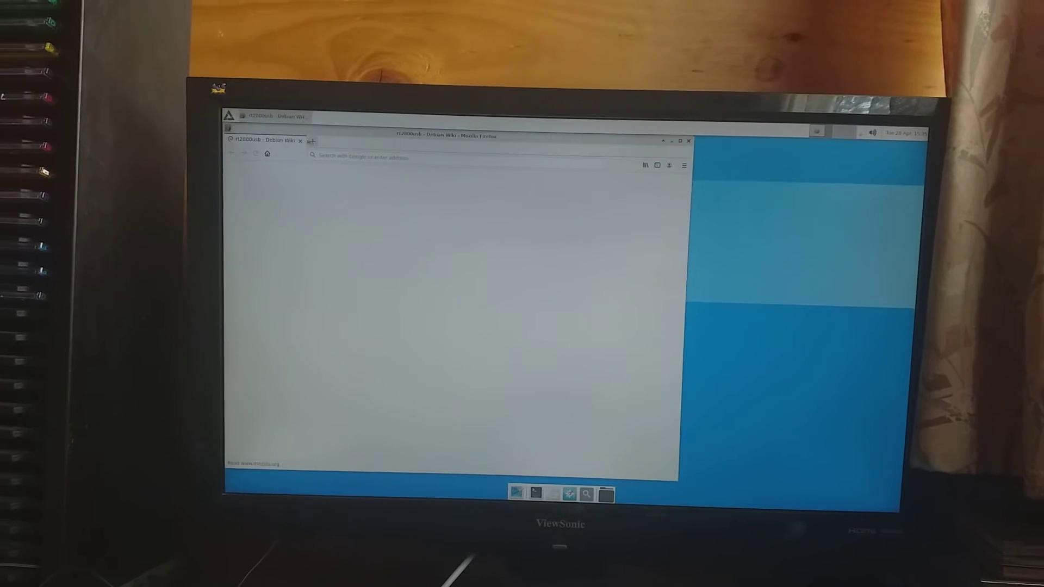
Close the Debian Wiki tab, maximize Firefox, and load the YouTube home page
click(300, 140)
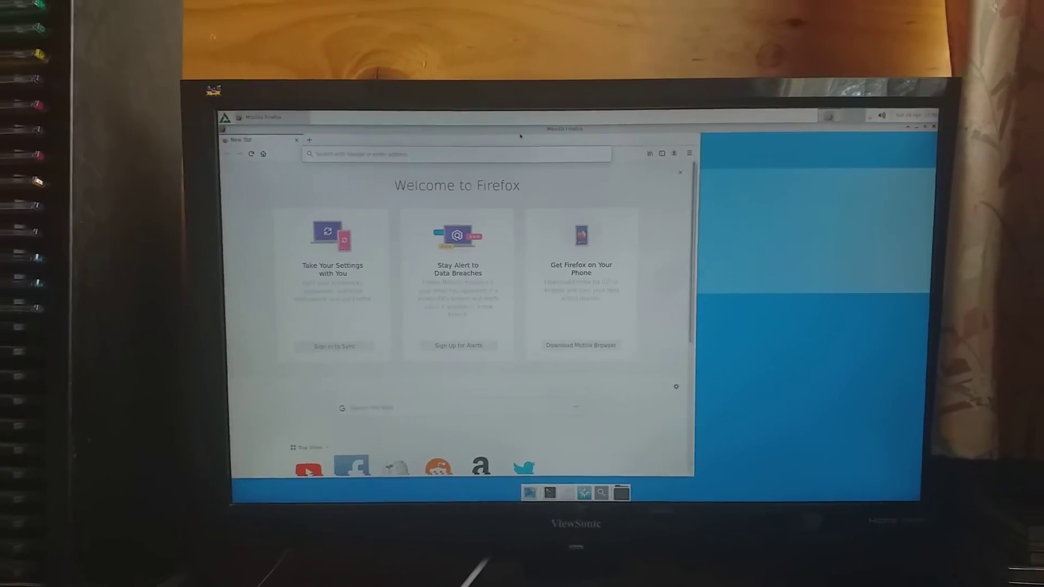
double_click(489, 114)
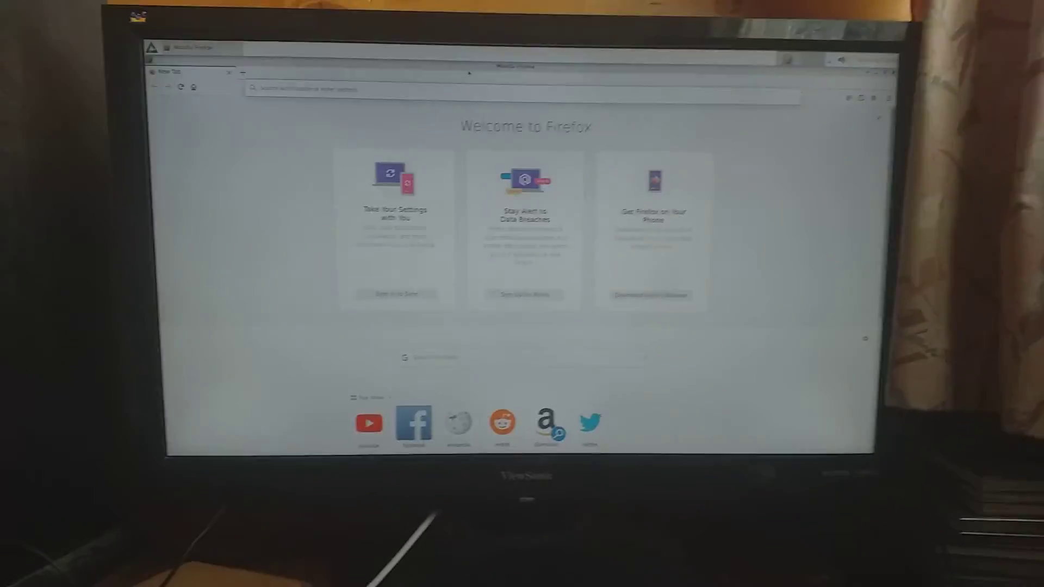
text(y)
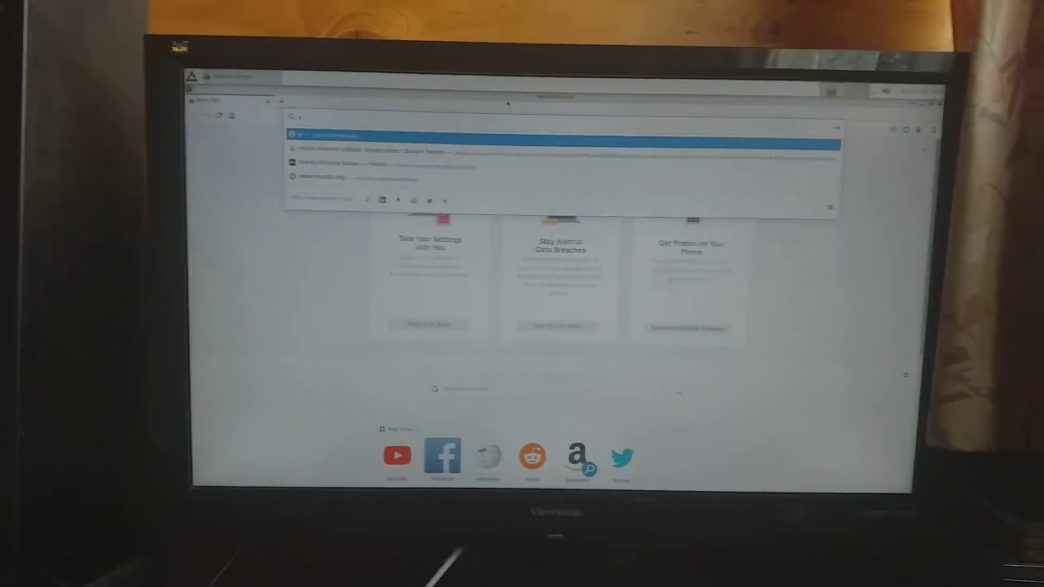
text(ou)
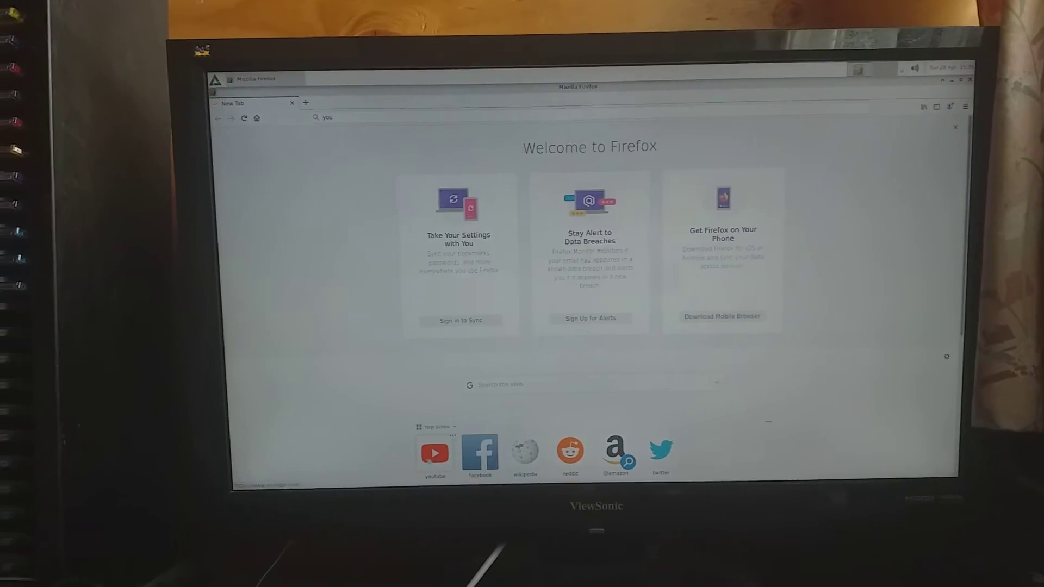
key(Return)
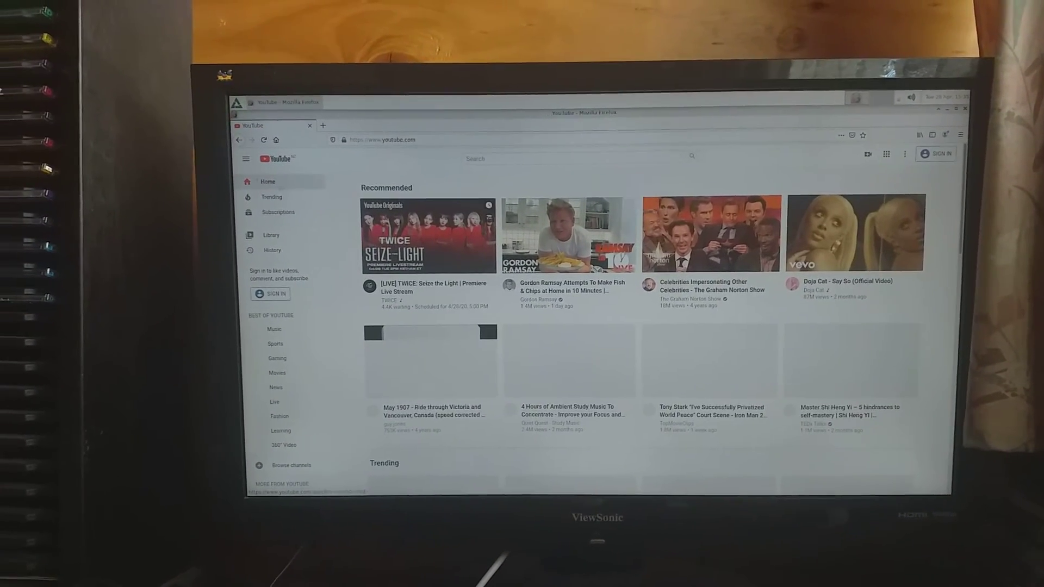
Search YouTube for 'dahlia os linux'
click(489, 160)
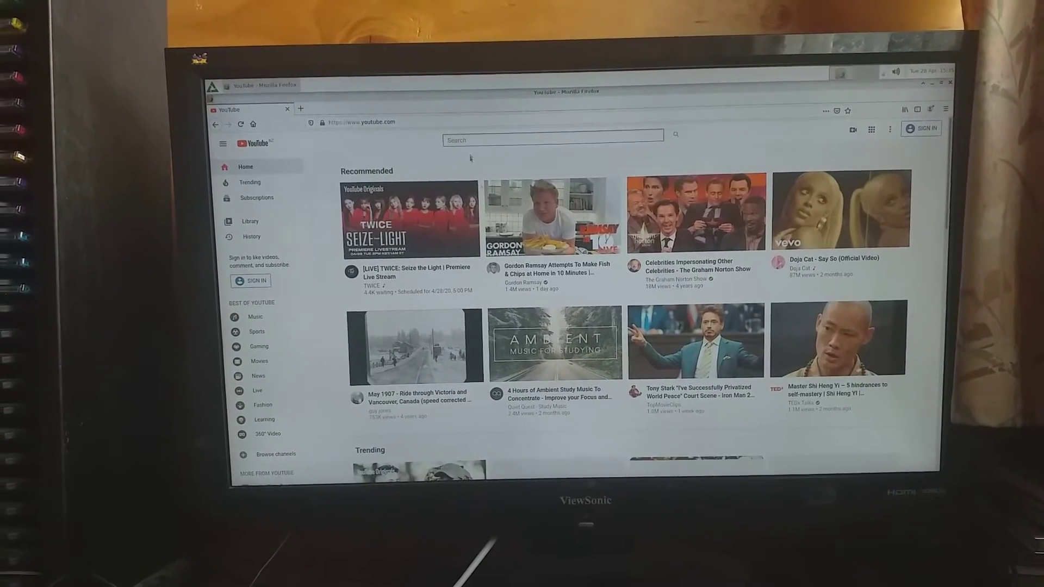
scroll(575, 294, down, 2)
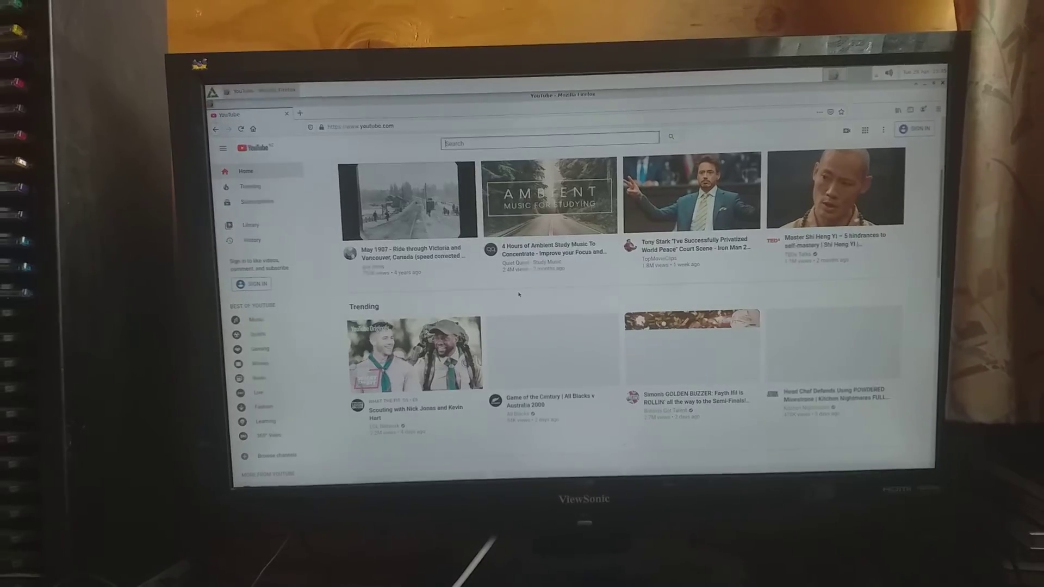
scroll(516, 292, up, 4)
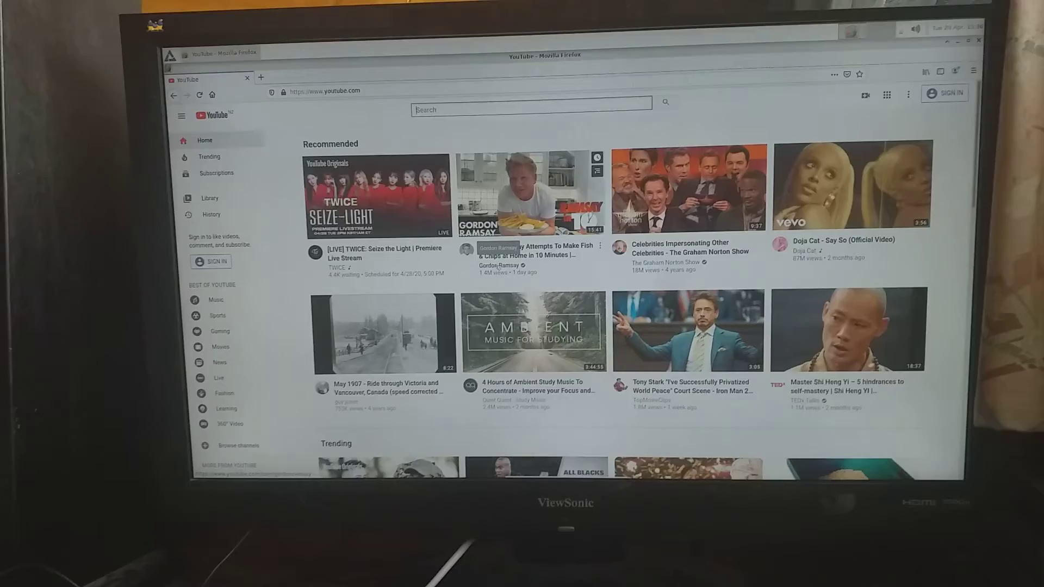
mouse_move(553, 198)
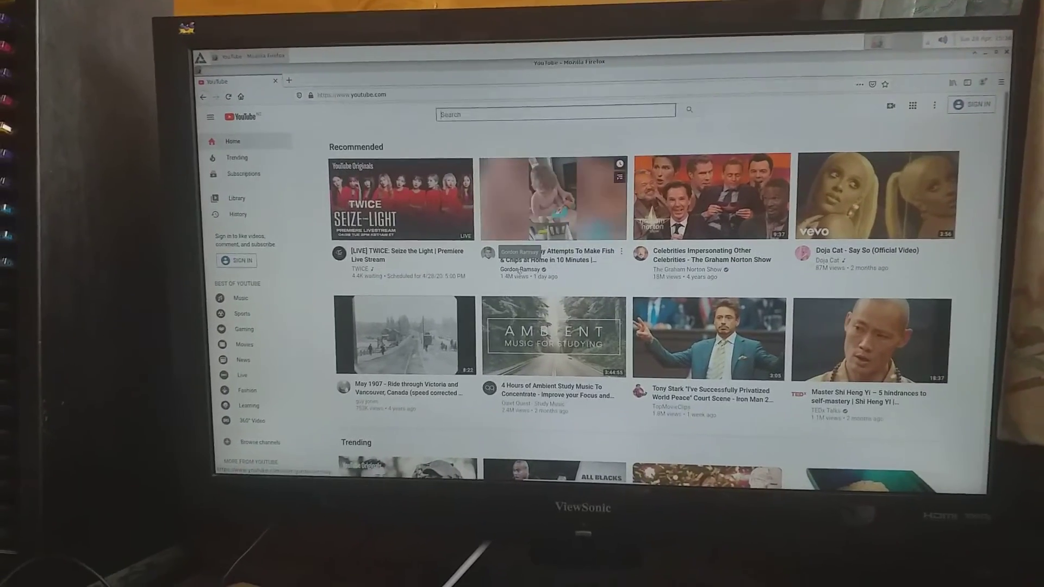
text(dahlia)
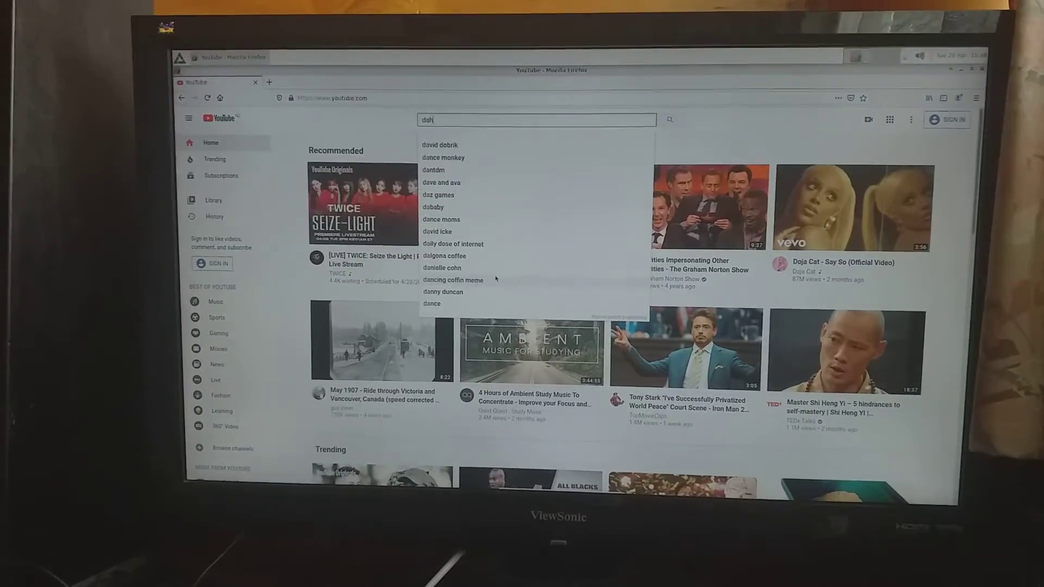
text( os l)
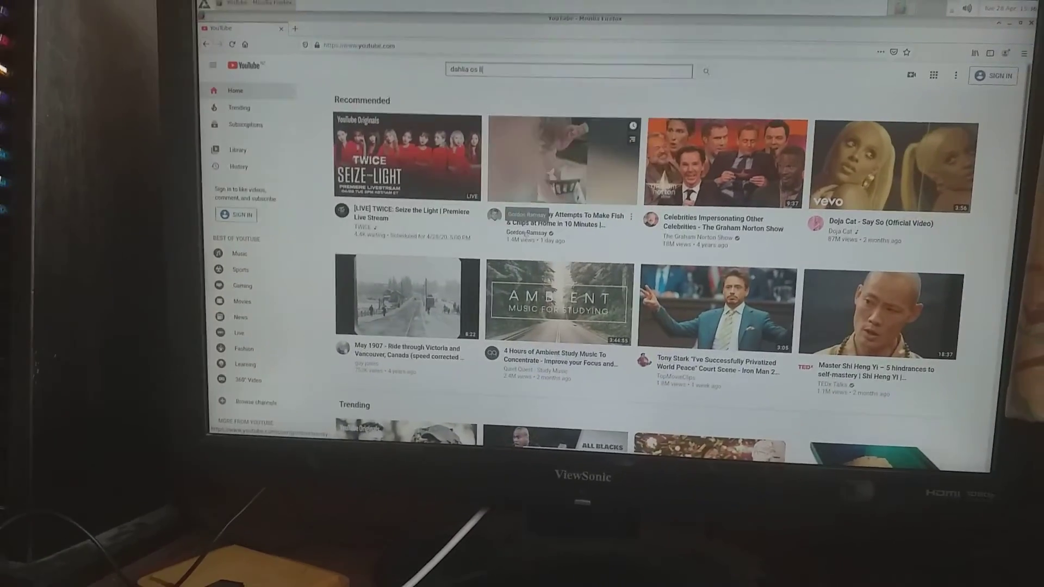
text(inux)
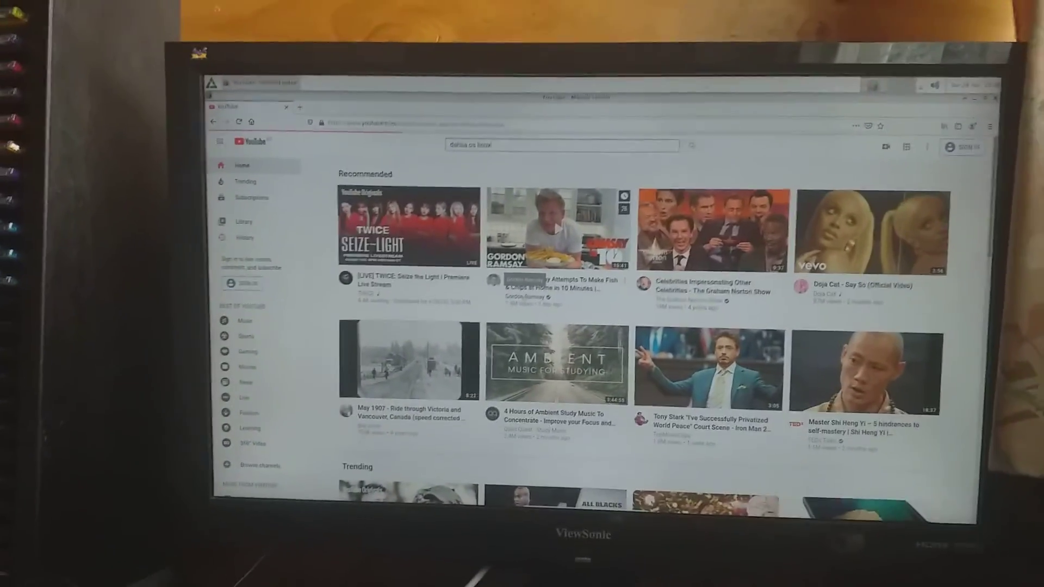
key(Return)
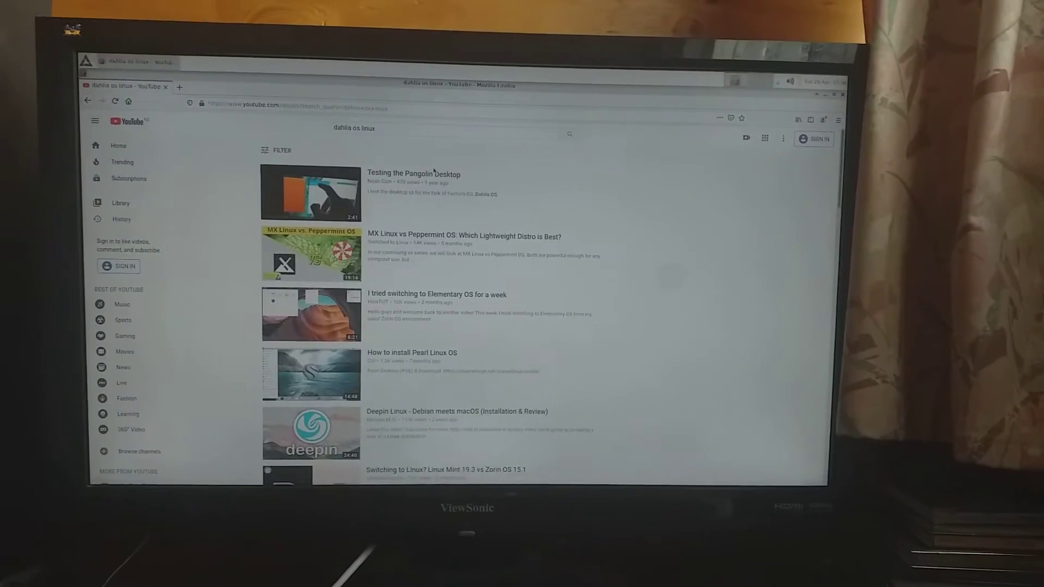
scroll(434, 171, down, 2)
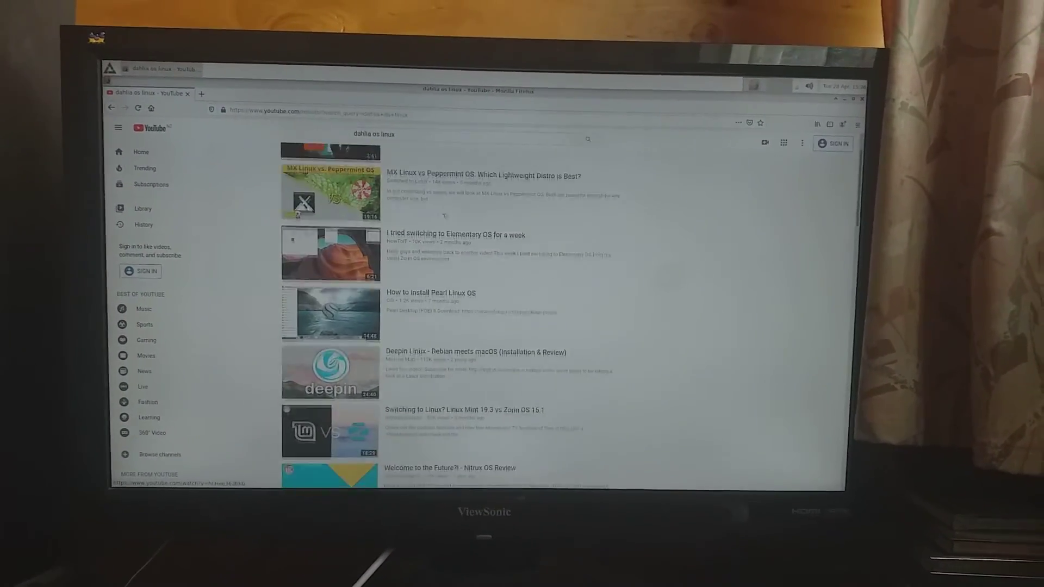
scroll(445, 215, down, 3)
scroll(445, 216, down, 3)
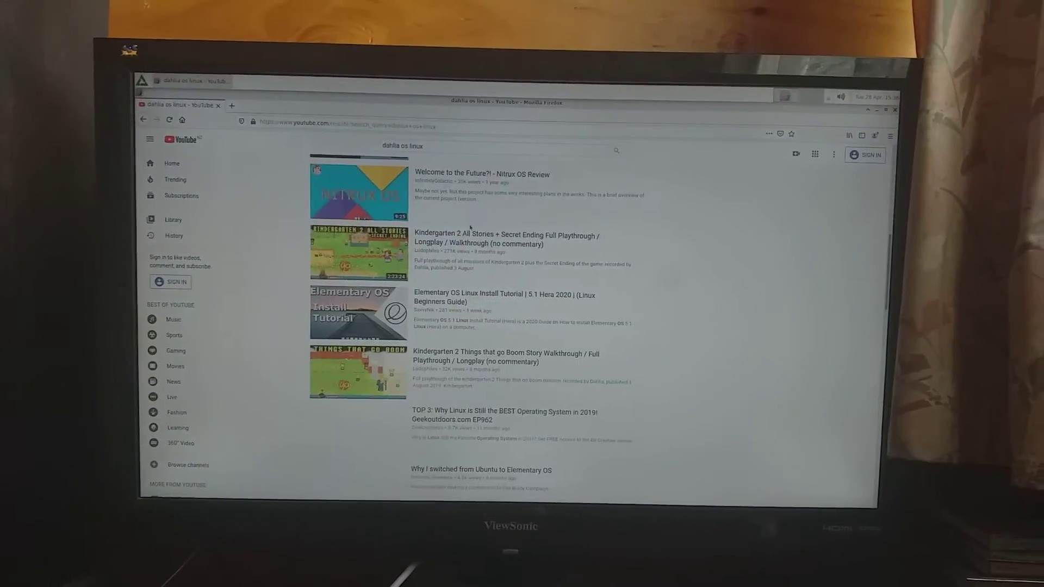
scroll(473, 227, down, 1)
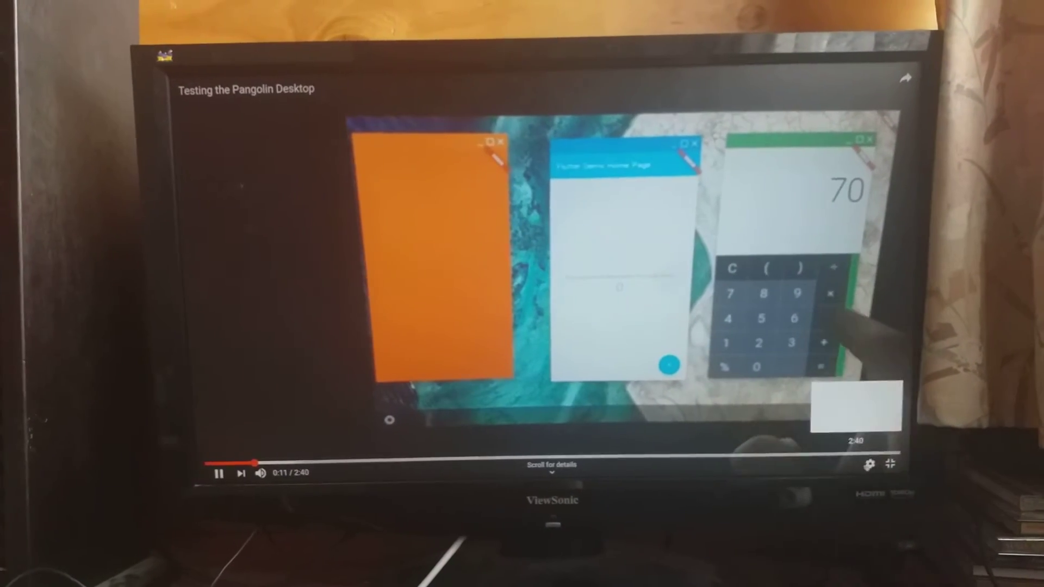
View the Quality options for 'Testing the Pangolin Desktop', then exit full screen
click(867, 464)
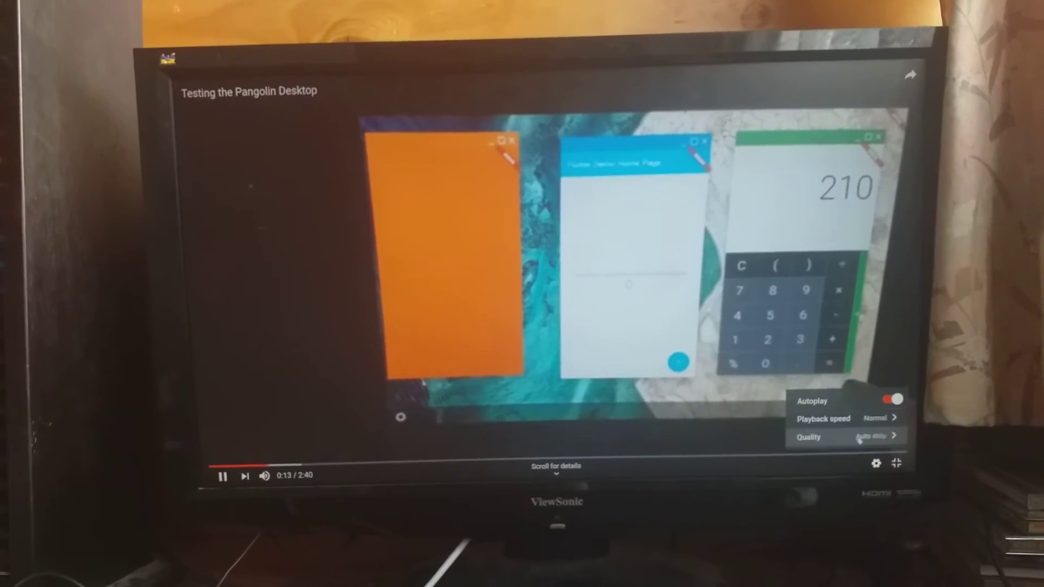
click(859, 438)
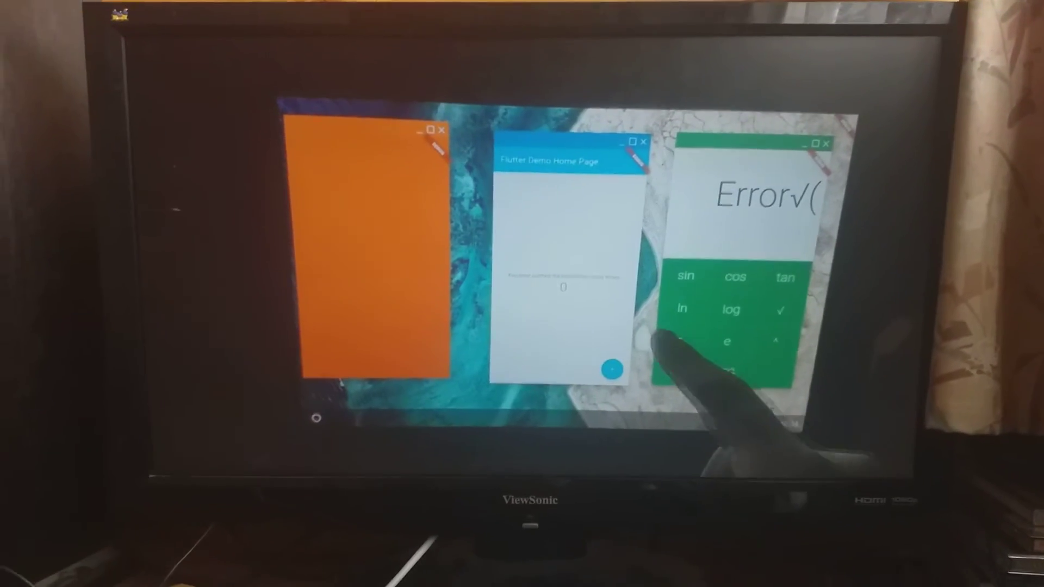
drag(677, 351, 799, 351)
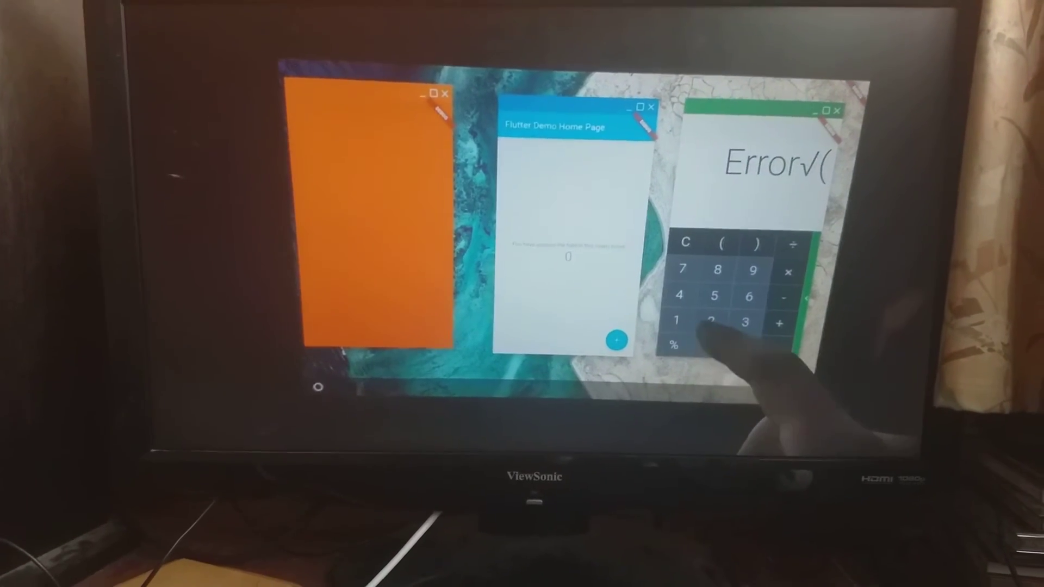
click(684, 243)
click(685, 243)
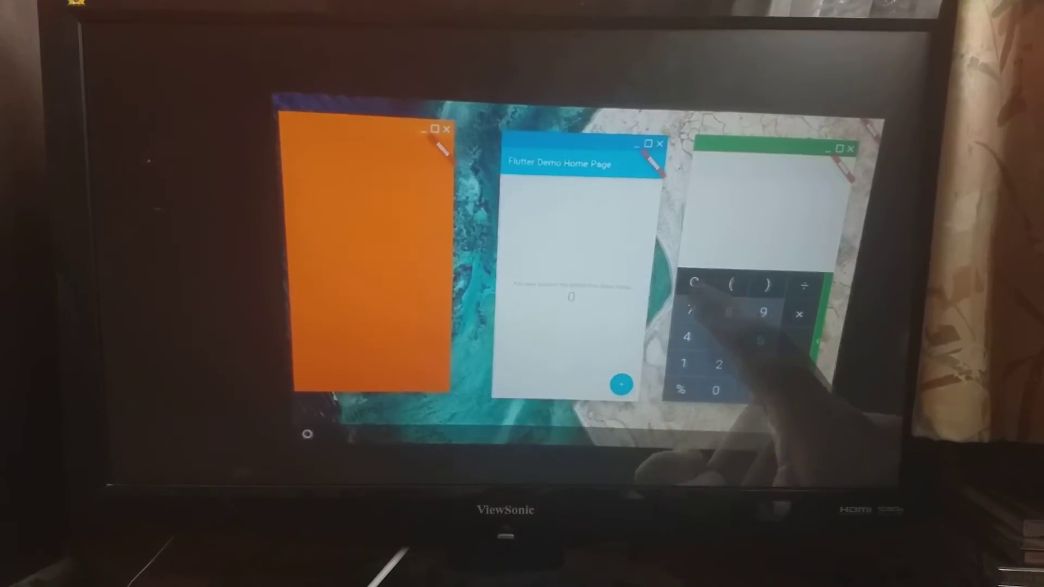
drag(807, 342, 693, 343)
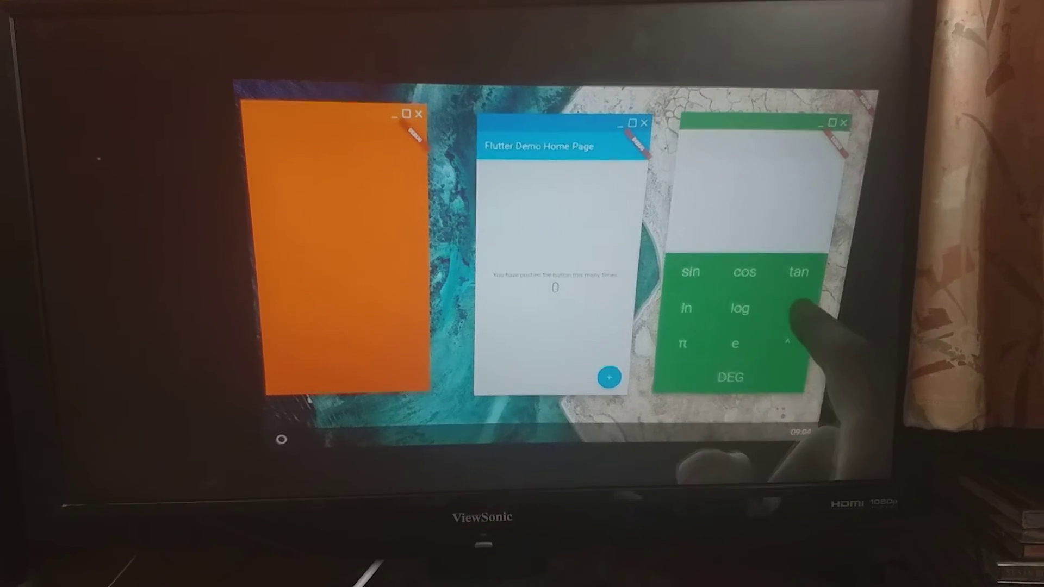
click(799, 310)
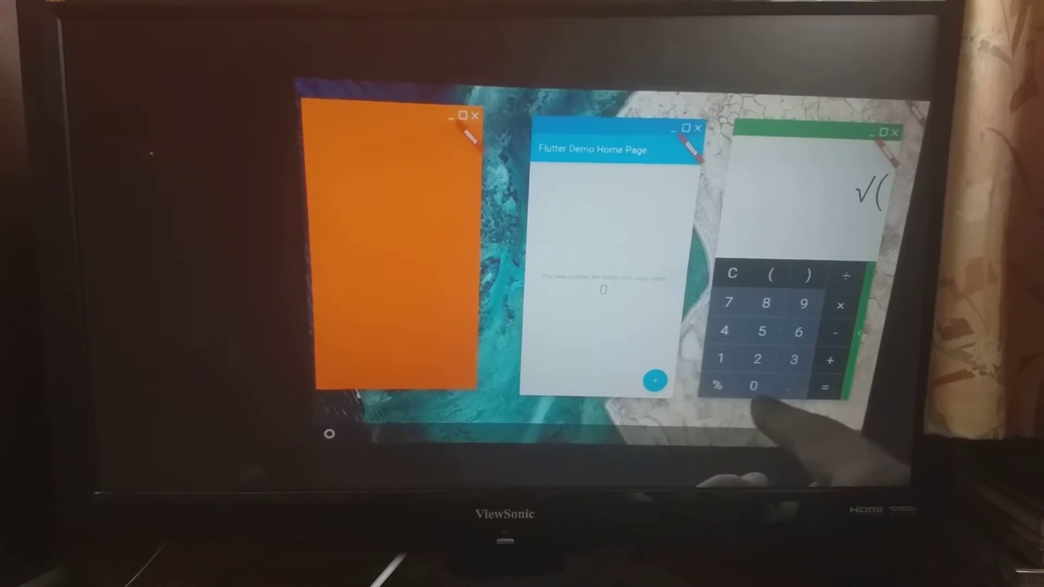
click(794, 358)
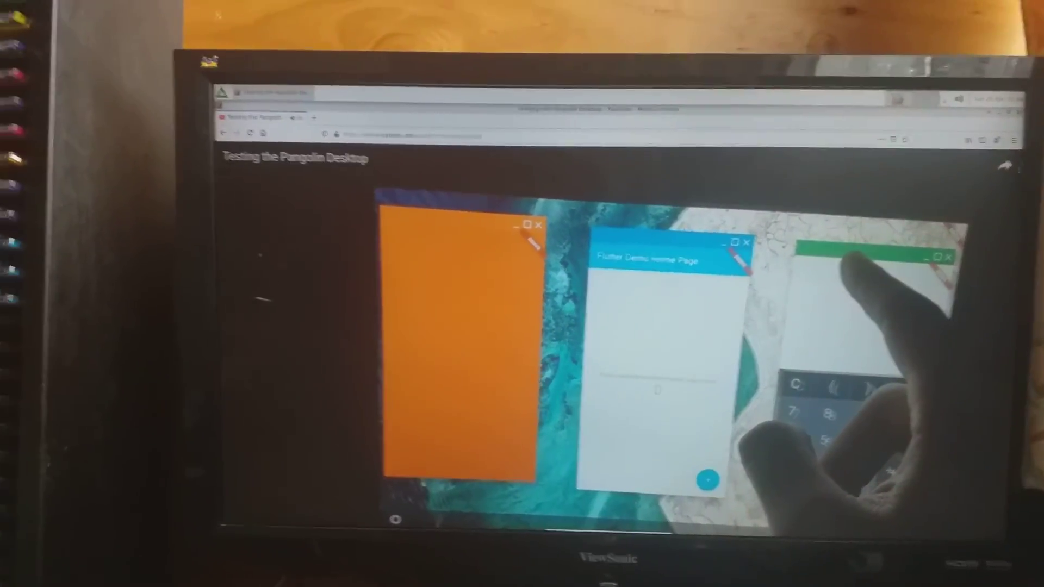
Close the Firefox window through its panel task button menu
key(ctrl+w)
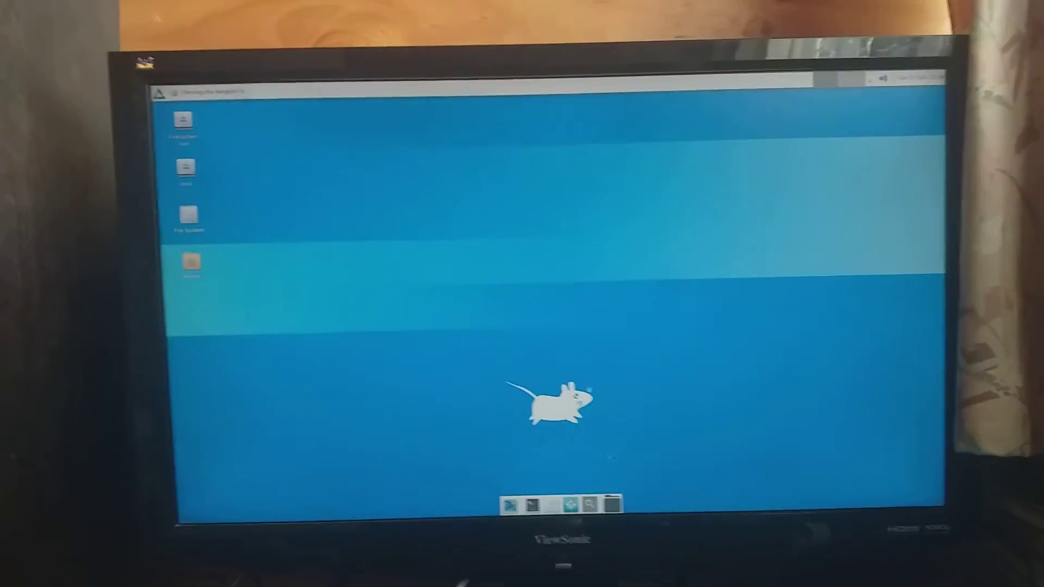
right_click(208, 91)
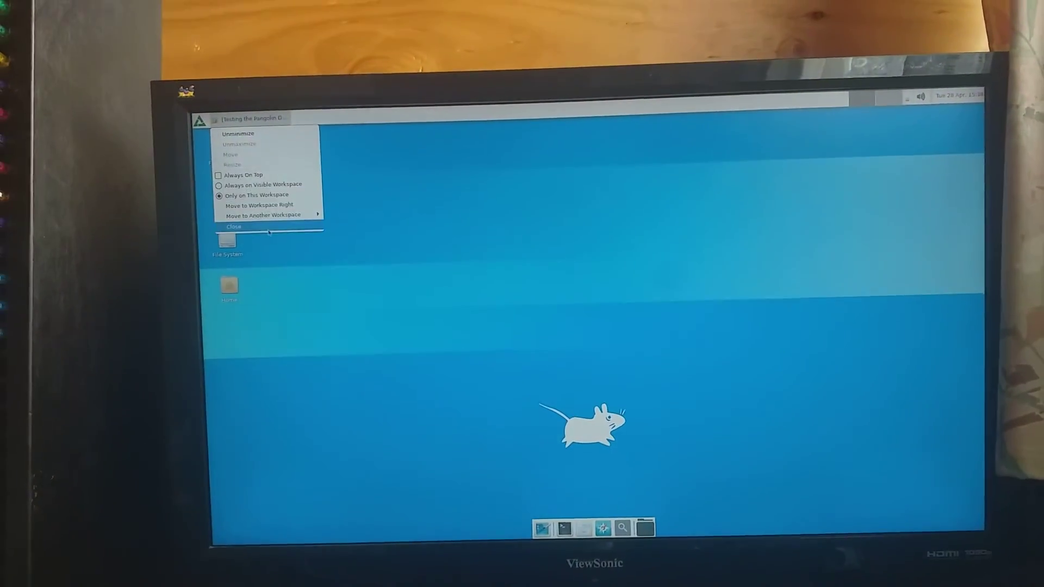
click(408, 332)
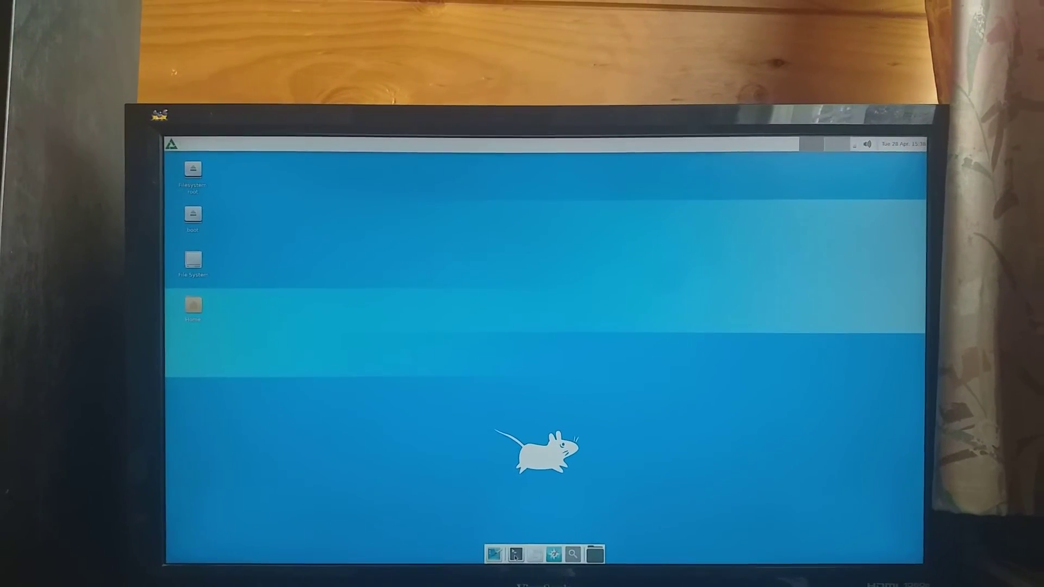
Open a terminal and install htop with sudo apk add htop
click(594, 555)
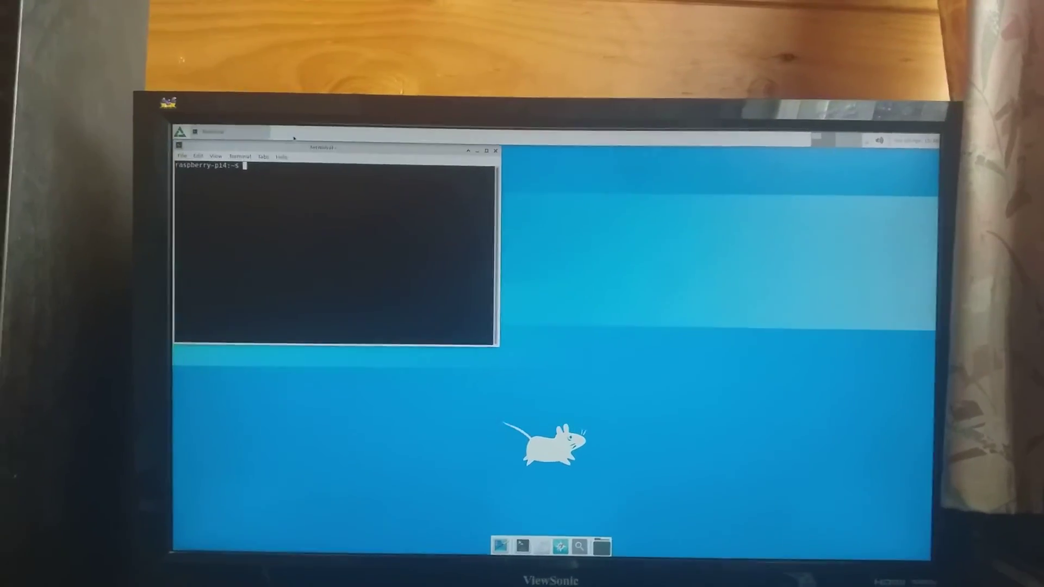
text(sudo apk add htop)
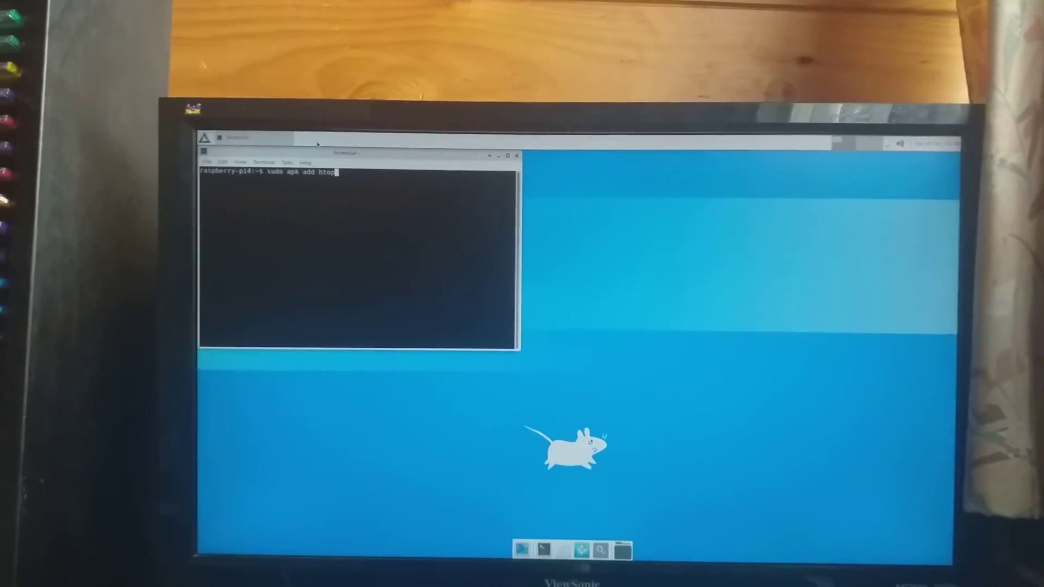
key(Return)
text(htop)
Run htop maximized to inspect idle system load, then quit it
key(Return)
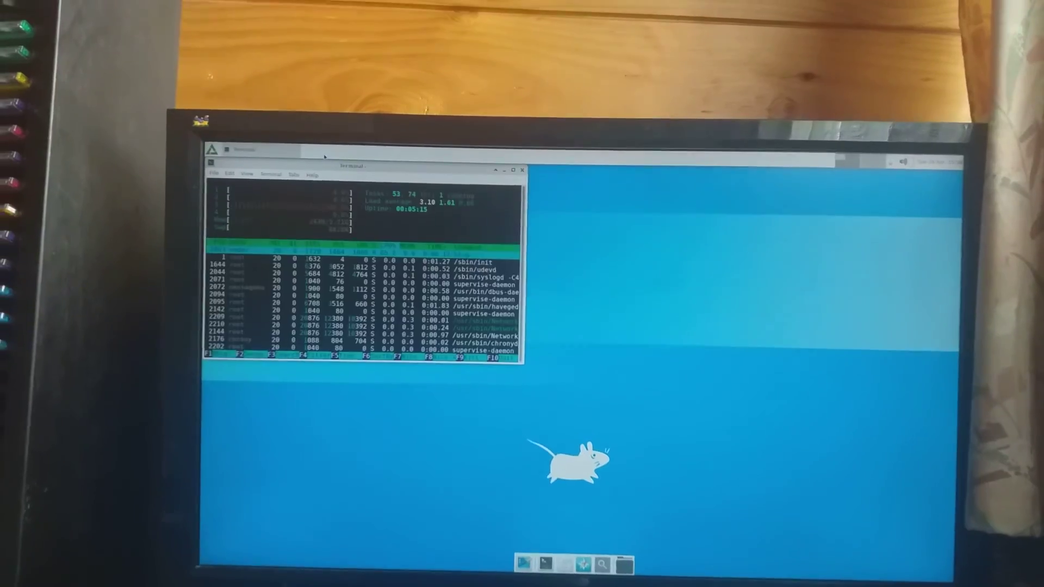
key(alt+F10)
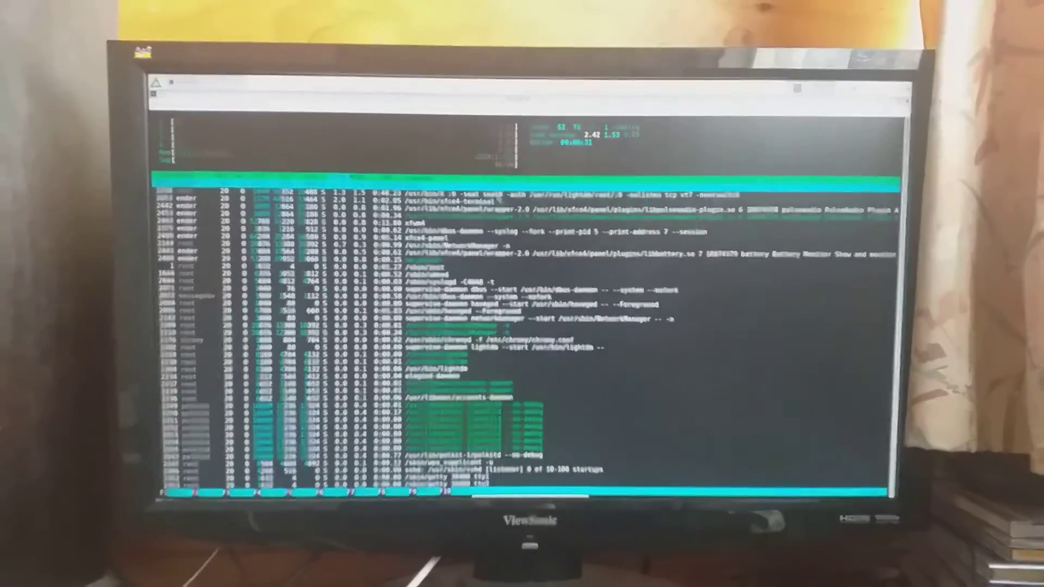
scroll(516, 259, down, 5)
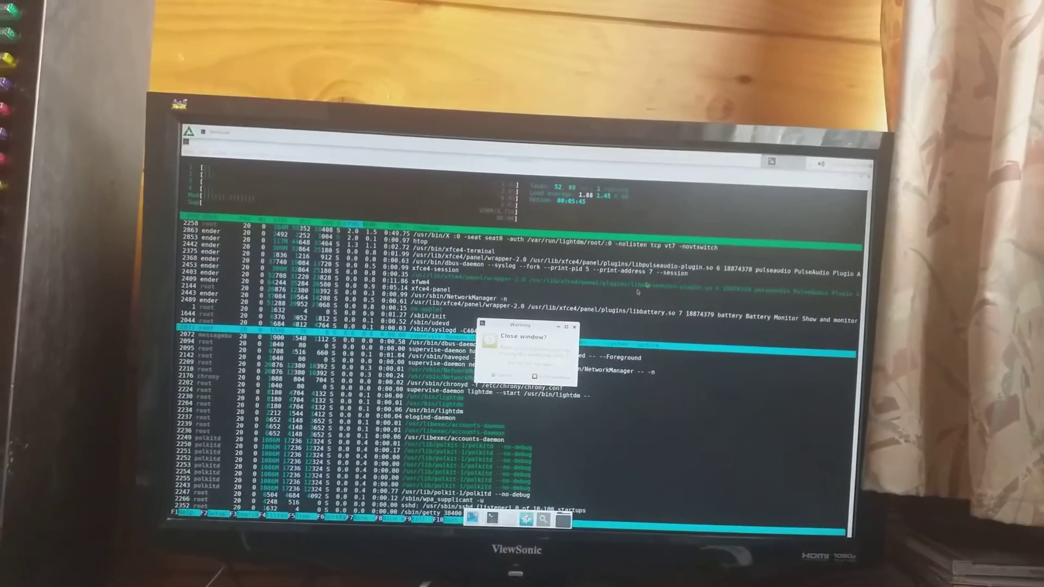
key(q)
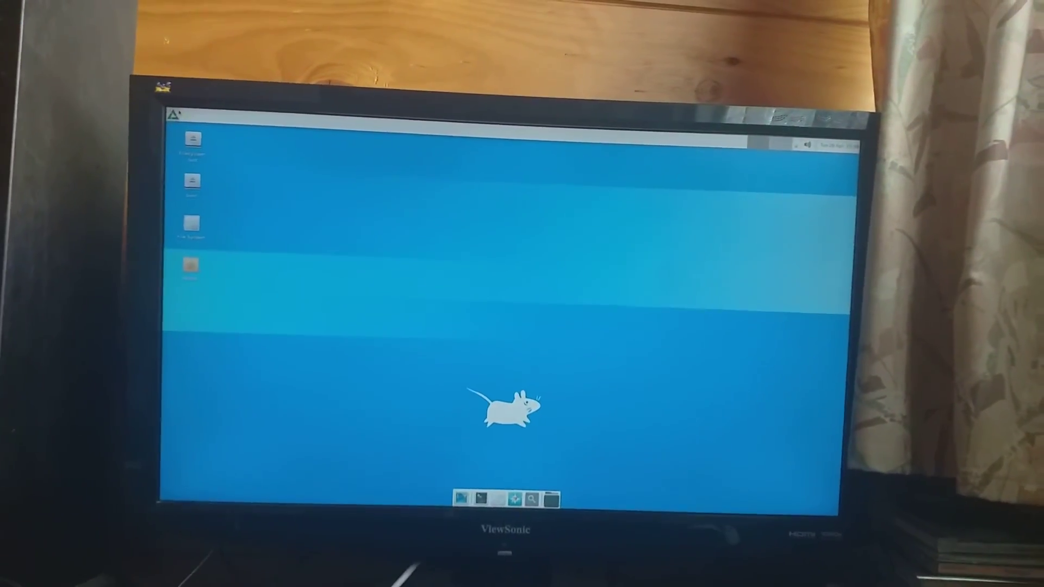
key(alt+F1)
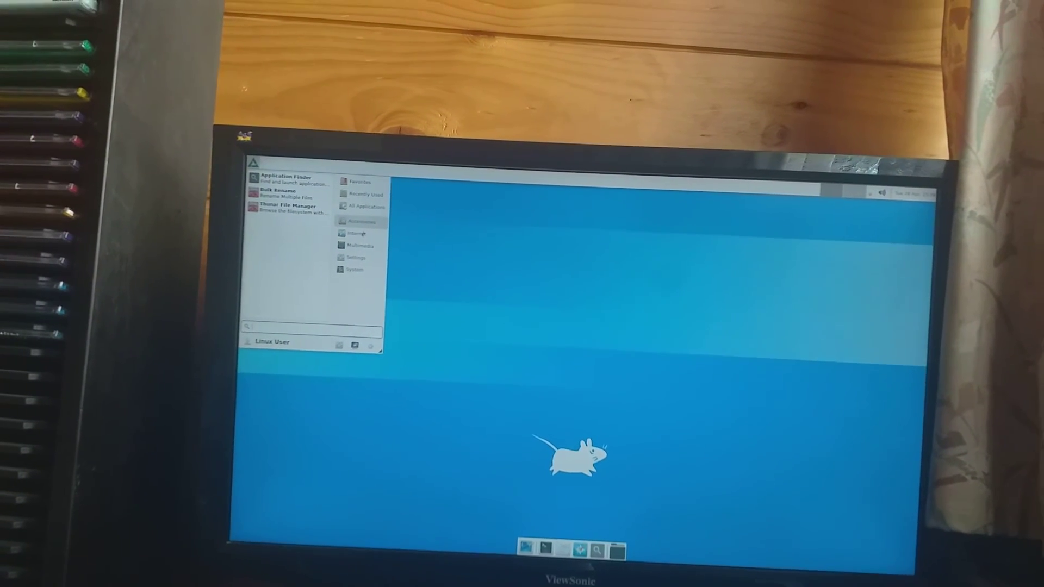
mouse_move(362, 271)
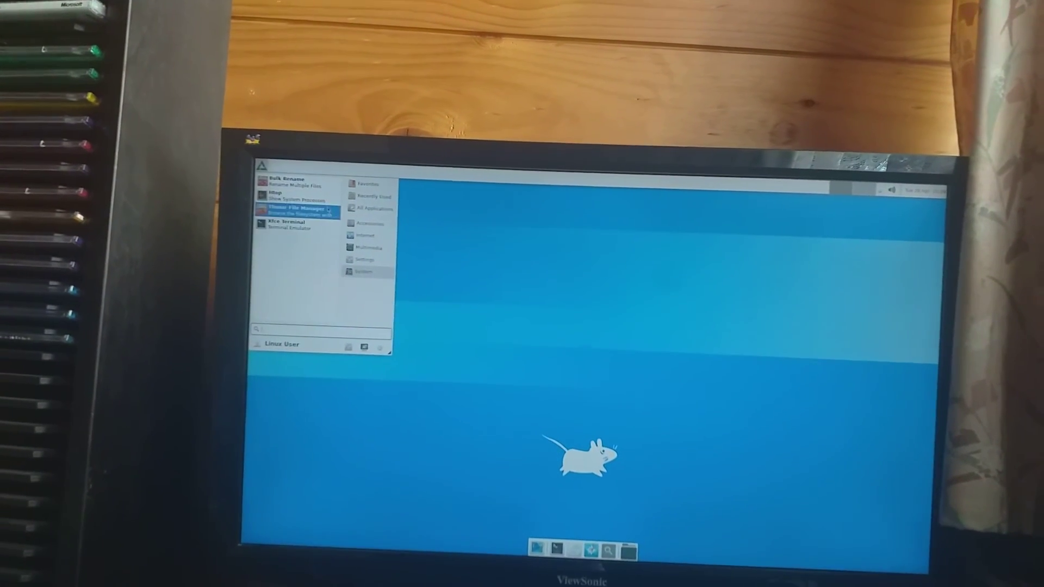
scroll(310, 245, down, 3)
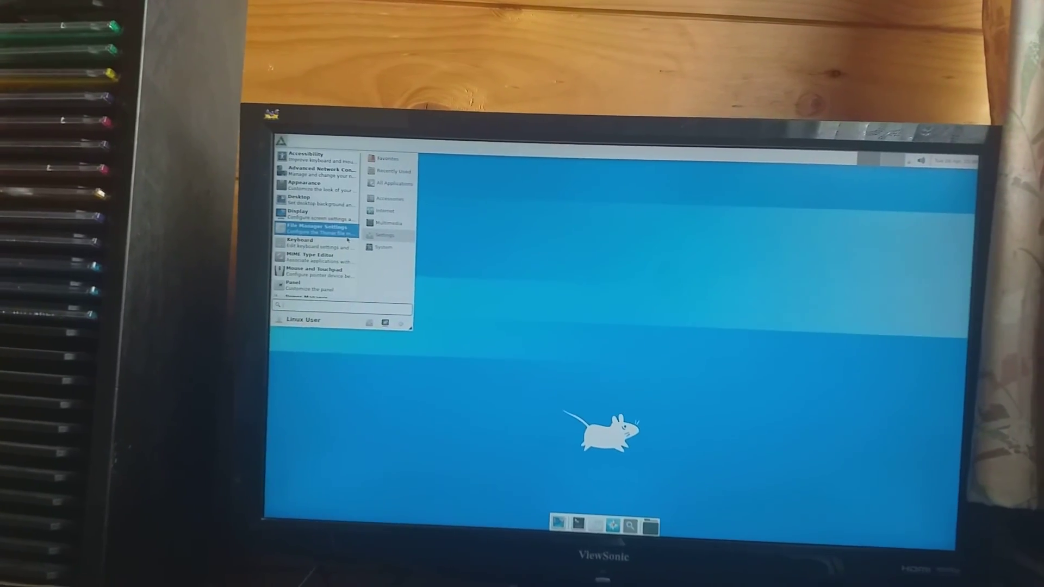
scroll(343, 241, up, 3)
click(495, 212)
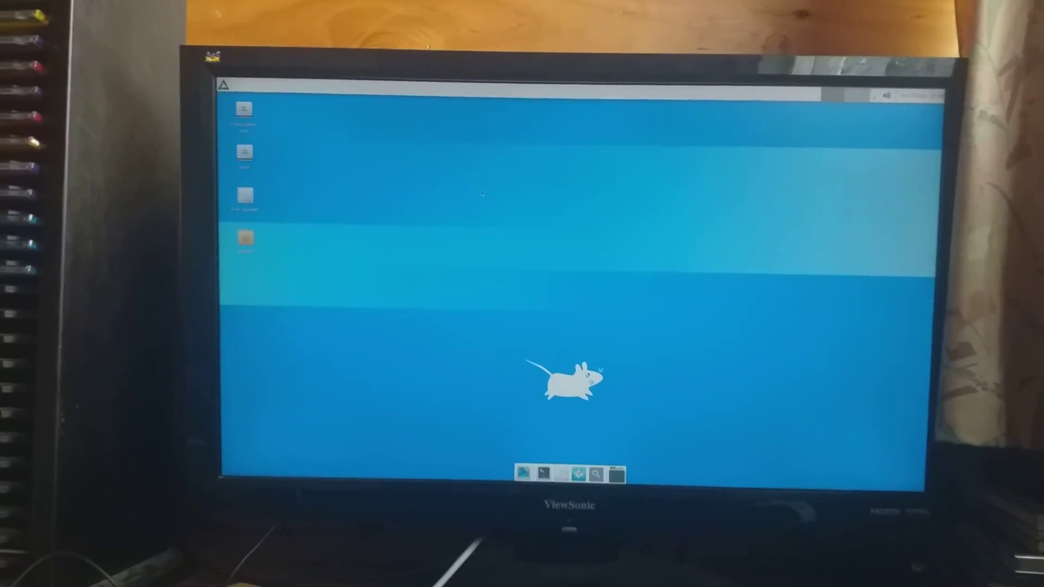